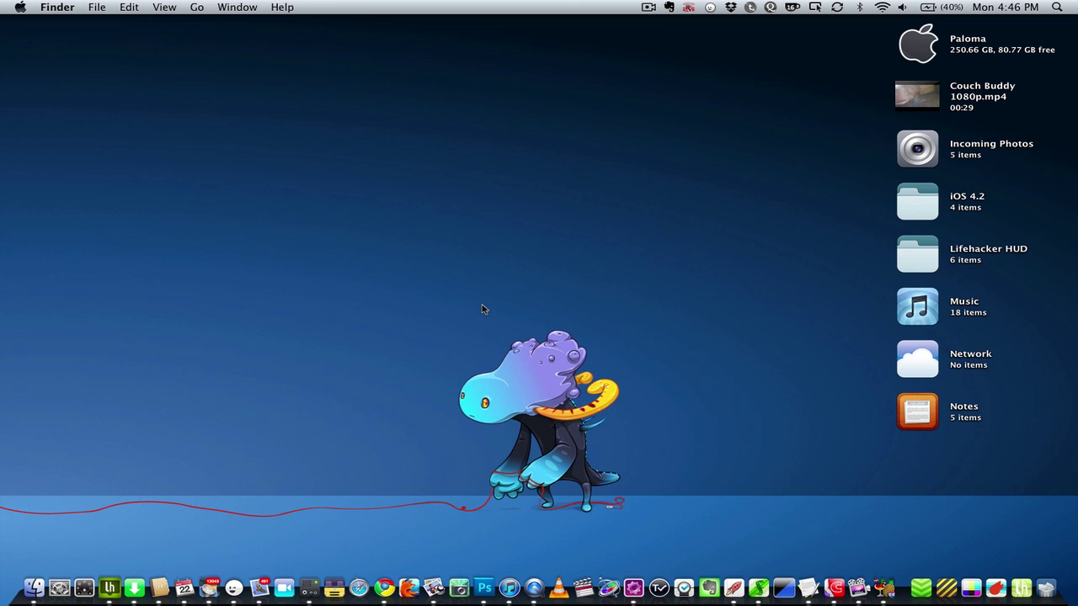
Step: Load Couch Buddy 1080p.mp4 from the Desktop as the source, previewing it first with Quick Look
left_click(884, 587)
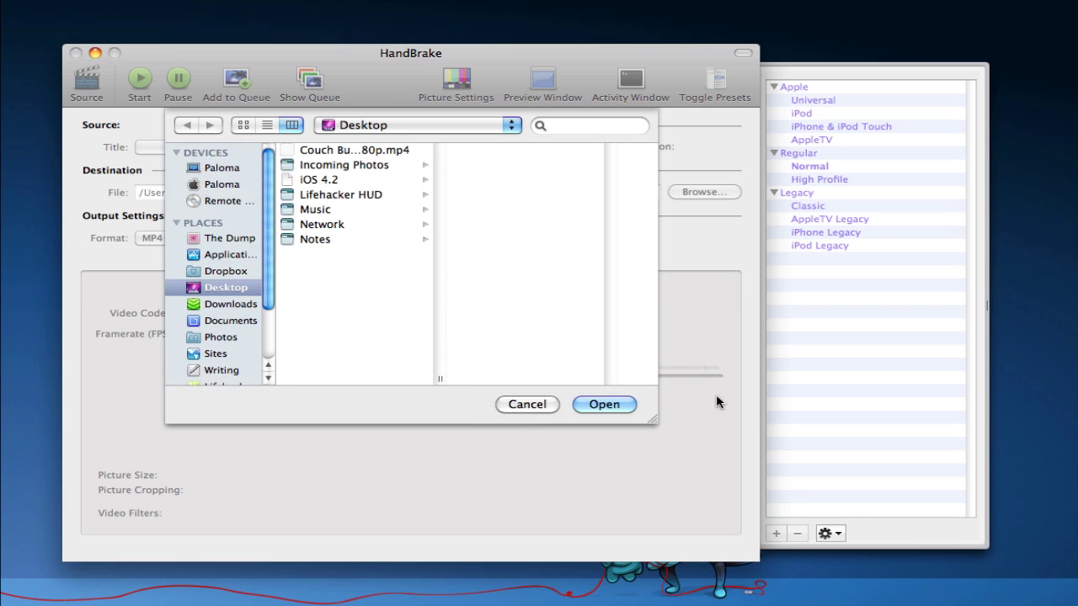
left_click(402, 150)
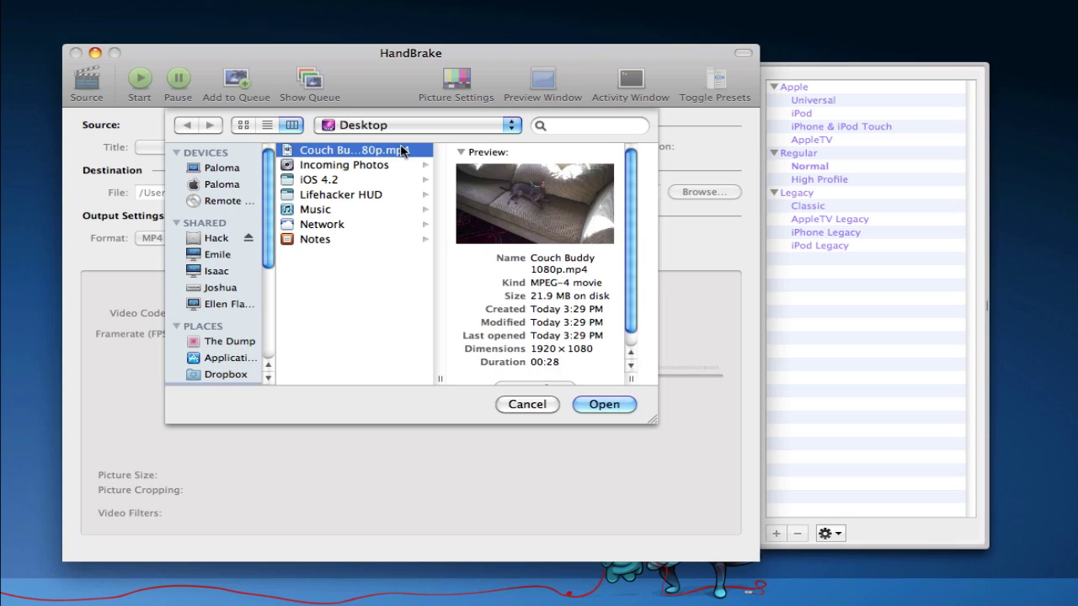
key("space")
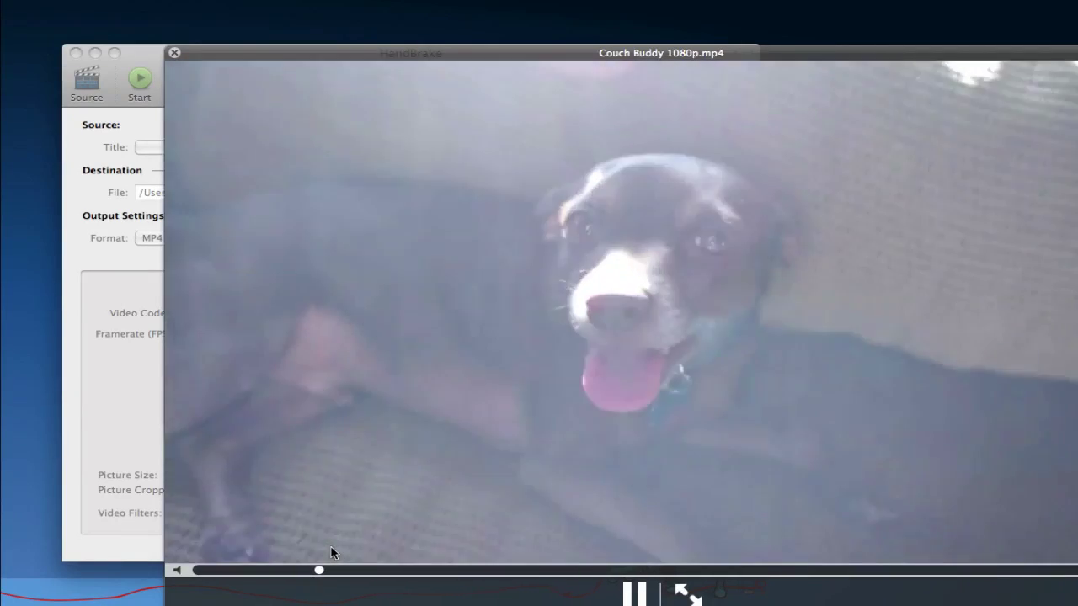
key("space")
key("Return")
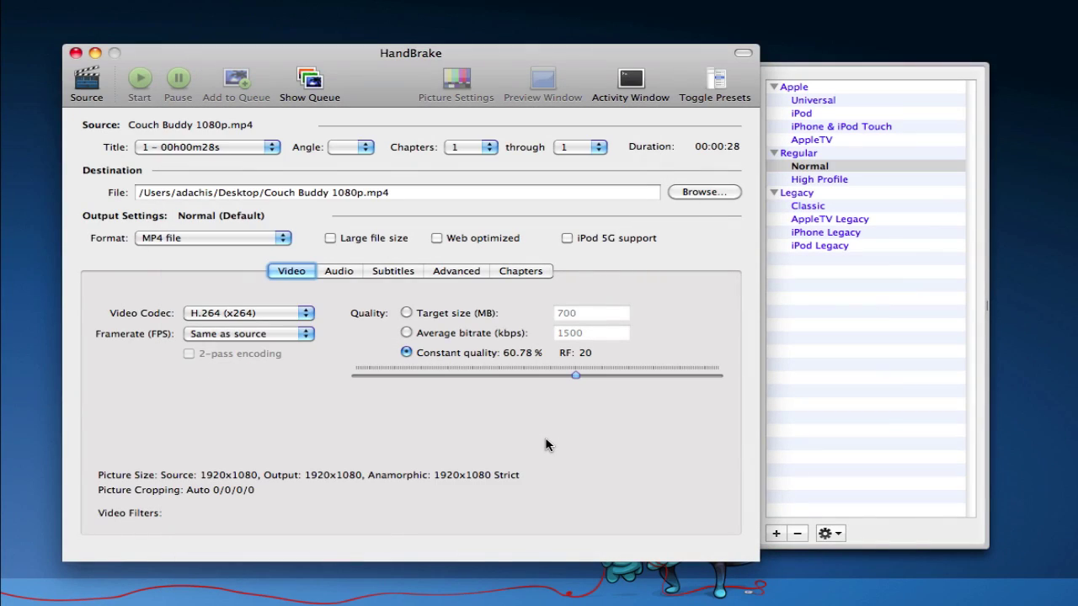
Step: Change the destination file name from Couch Buddy 1080p.mp4 to Couch Buddy 720p.mp4
left_click(352, 193)
key("BackSpace")
key("BackSpace")
key("BackSpace")
type("7")
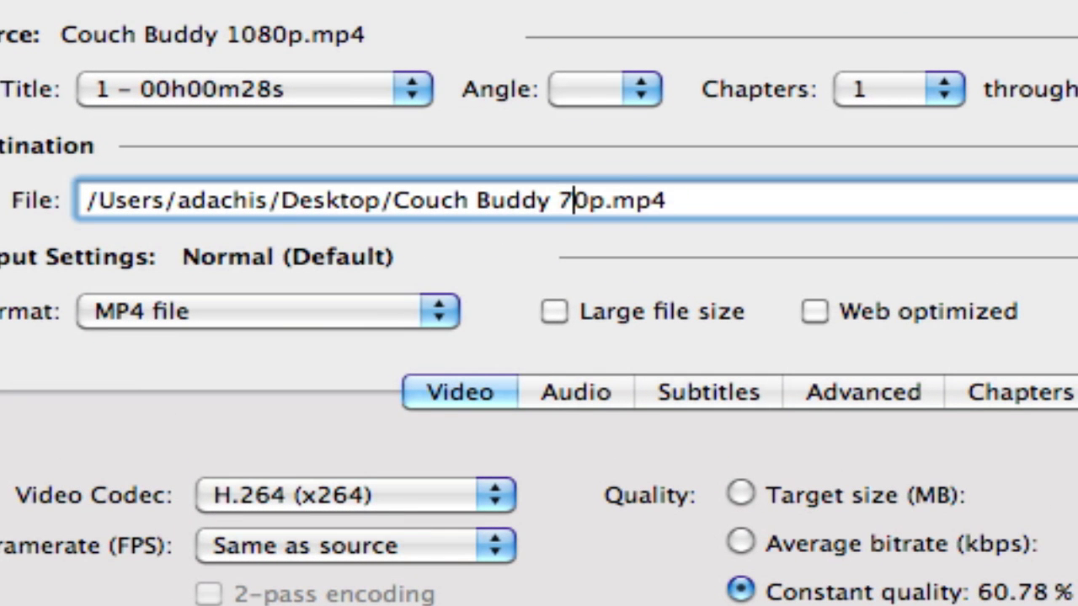
type("2")
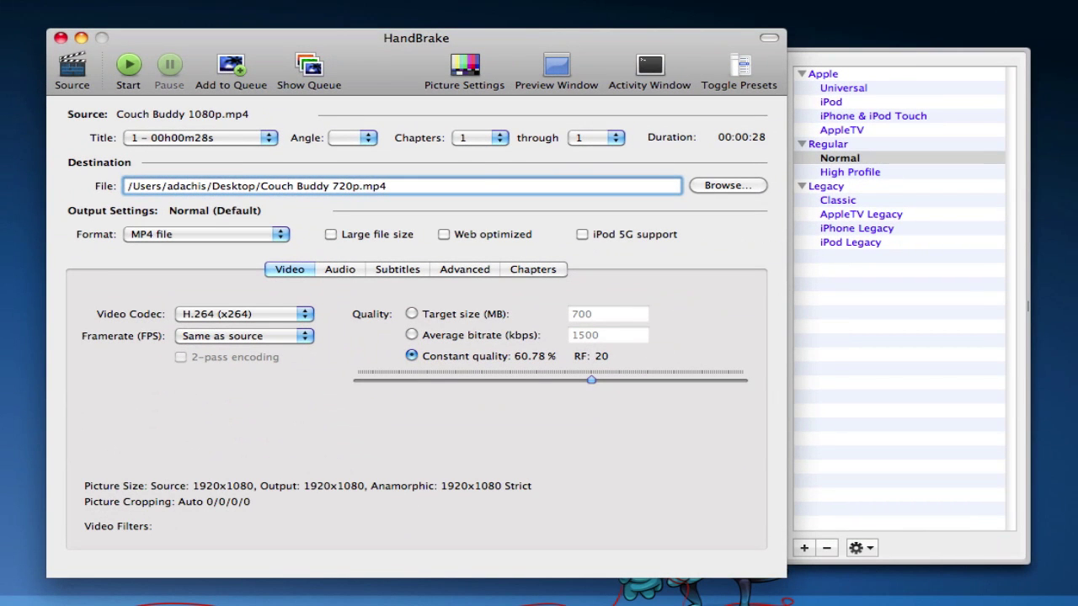
Step: Apply the AppleTV preset and step the picture width from 960 up to 1280
left_click(834, 130)
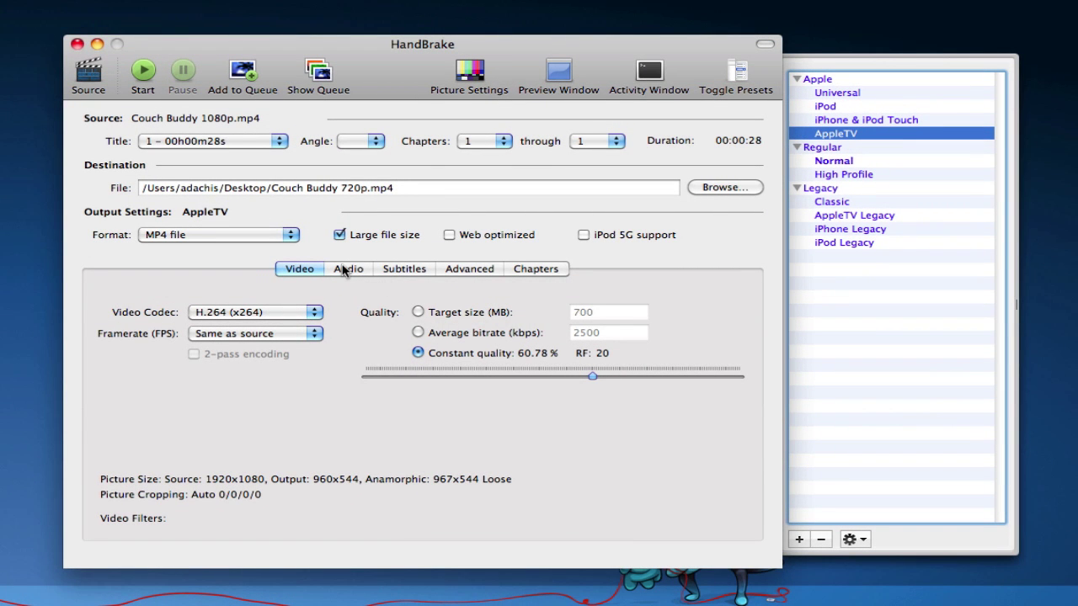
left_click(467, 72)
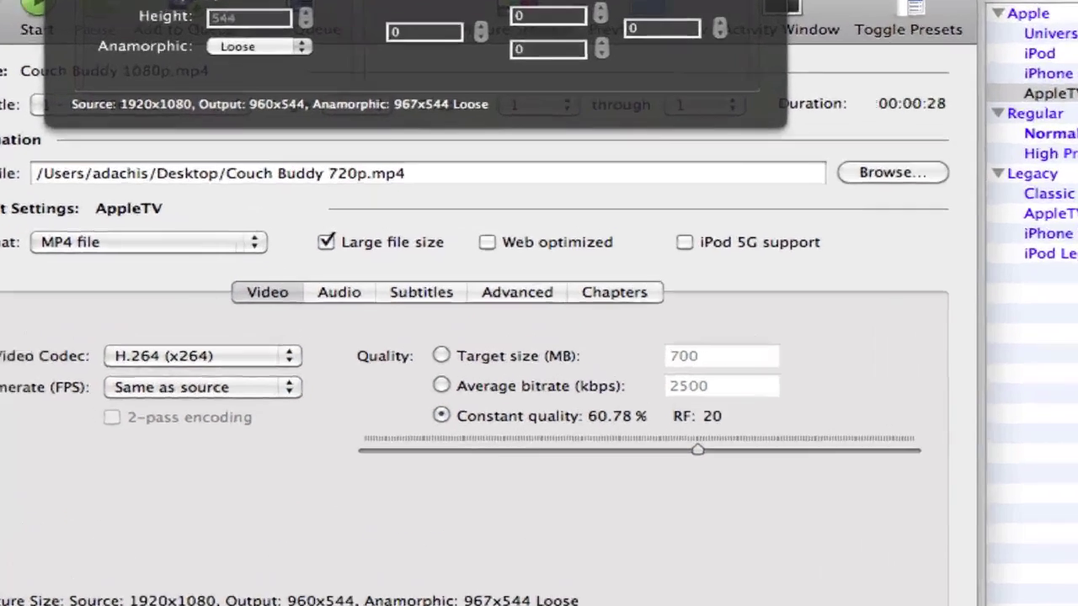
left_click_drag(594, 2, 662, 156)
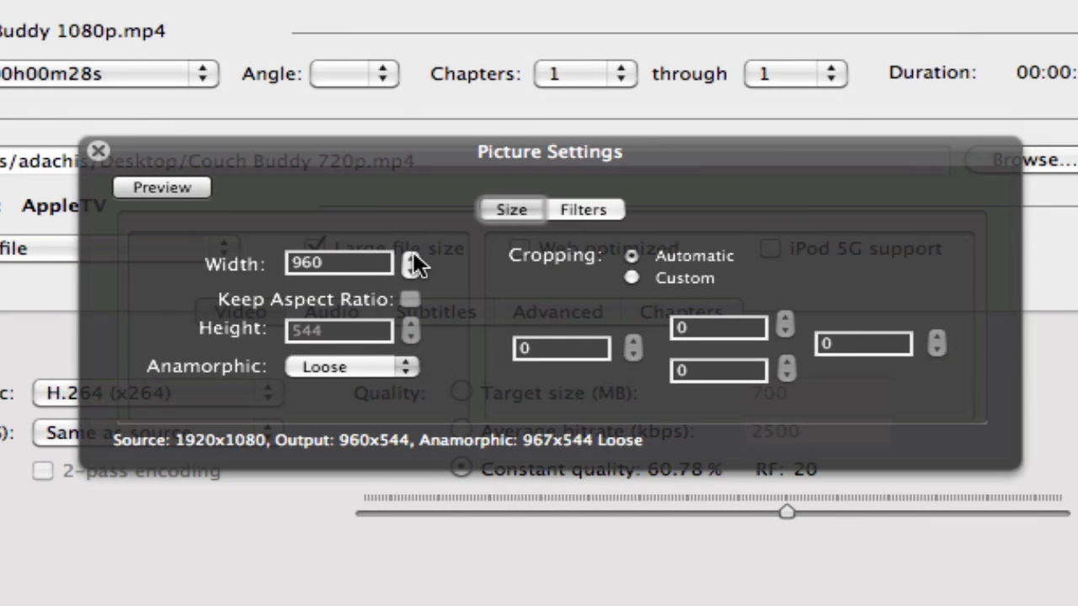
left_click_drag(413, 257, 412, 257)
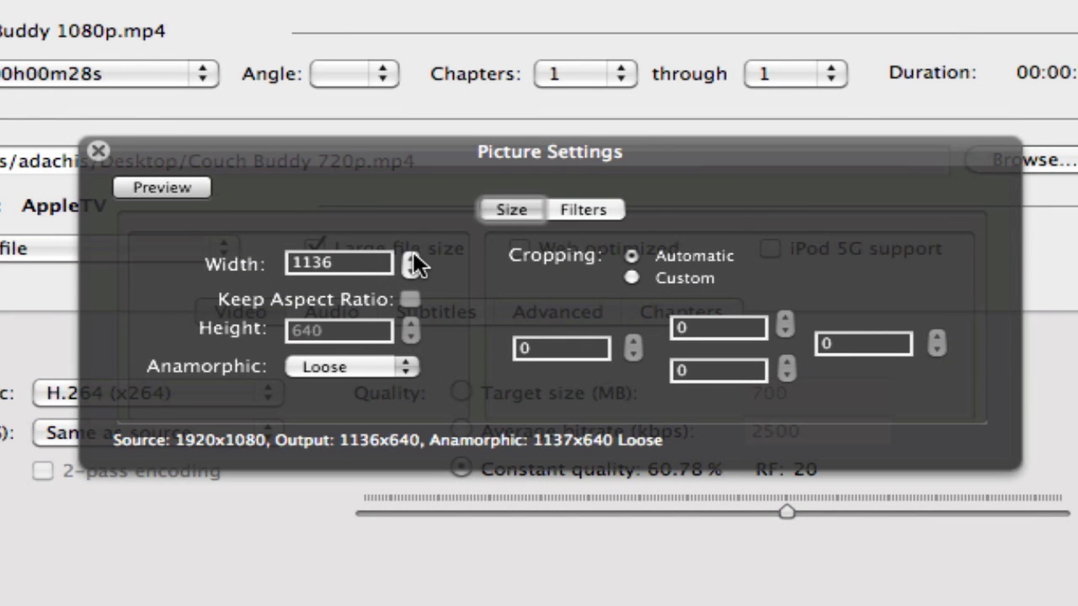
left_click(413, 257)
left_click(412, 256)
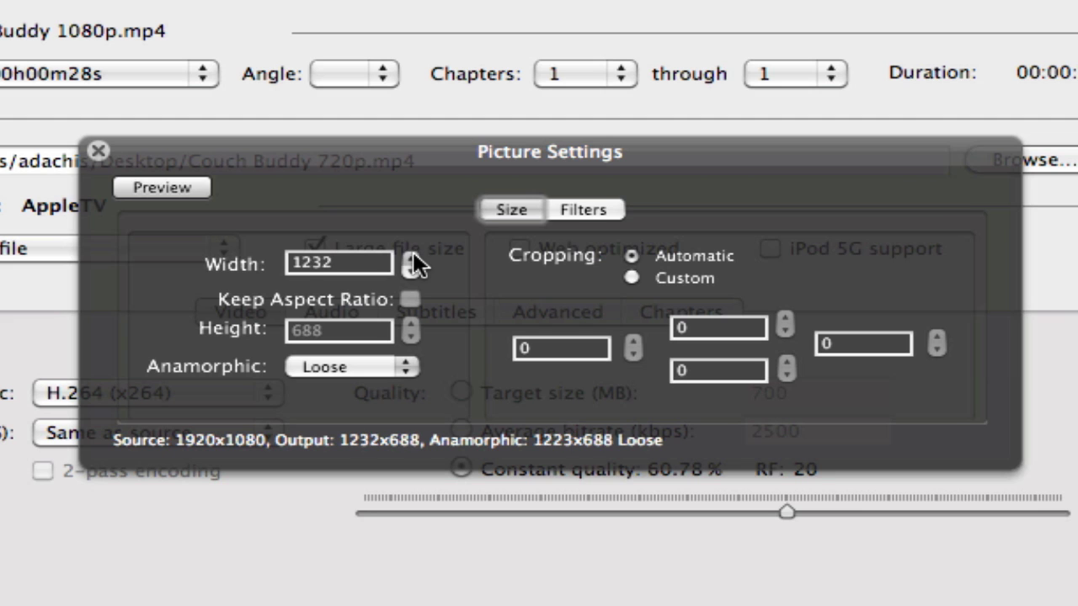
left_click(412, 257)
left_click(413, 257)
left_click(412, 257)
left_click(413, 271)
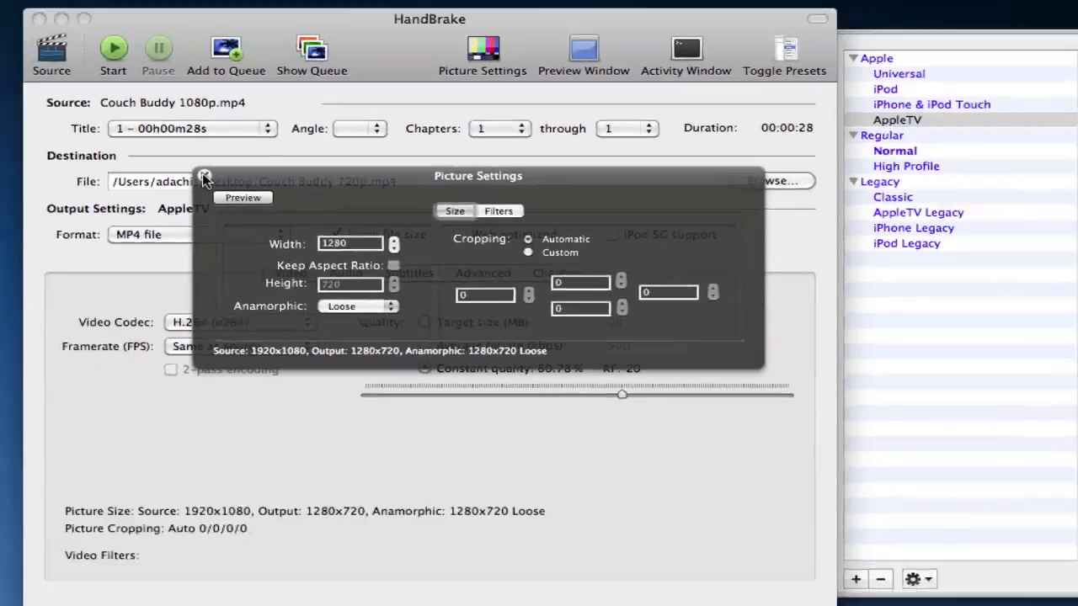
Step: Switch video quality to average bitrate and replace 2500 with 5442 kbps
left_click(210, 175)
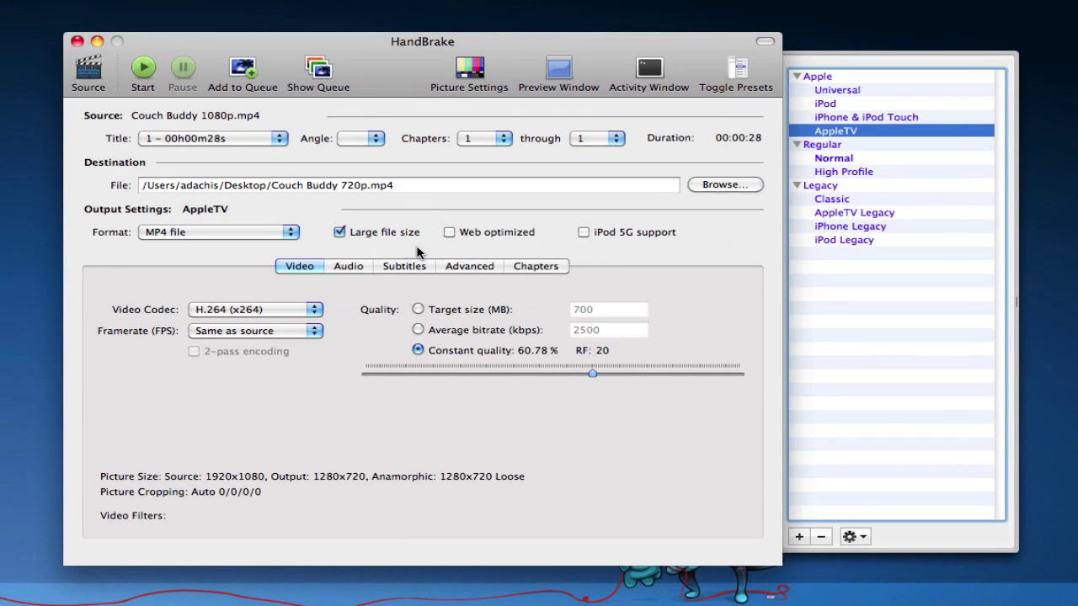
left_click(419, 334)
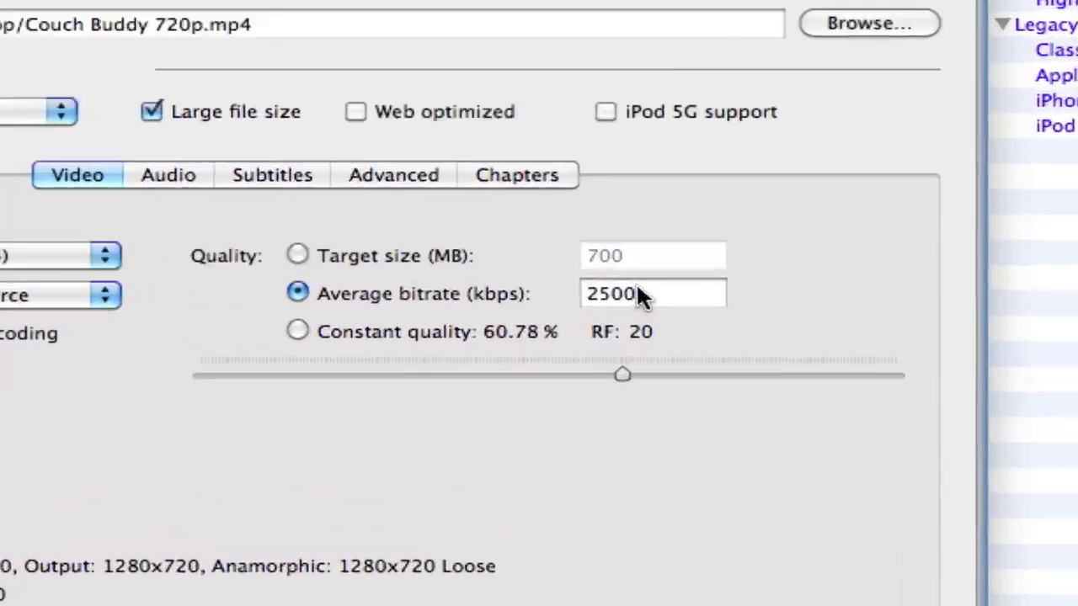
double_click(607, 331)
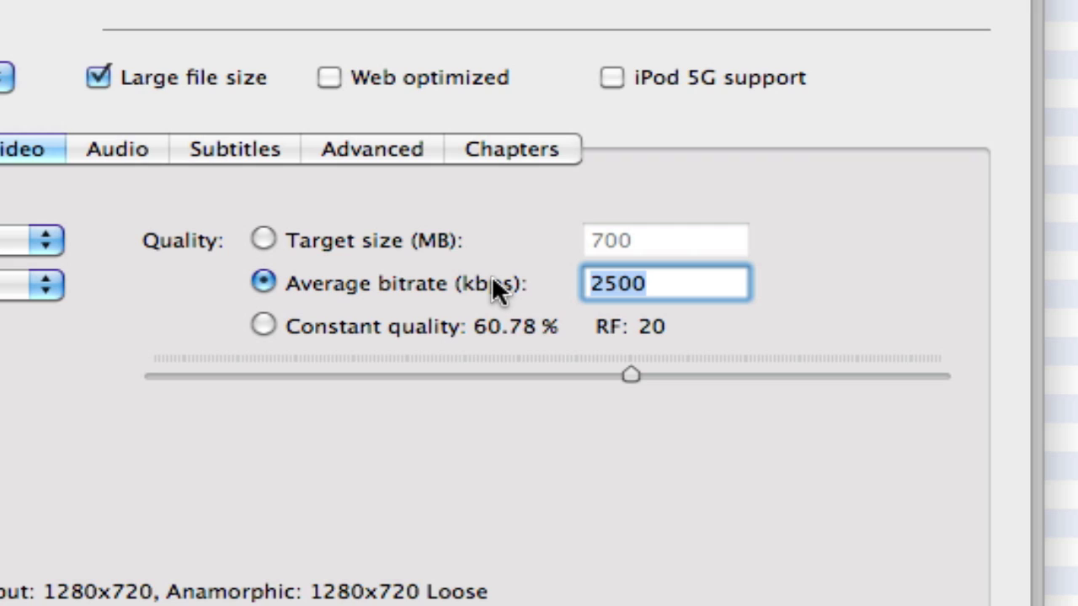
type("5442")
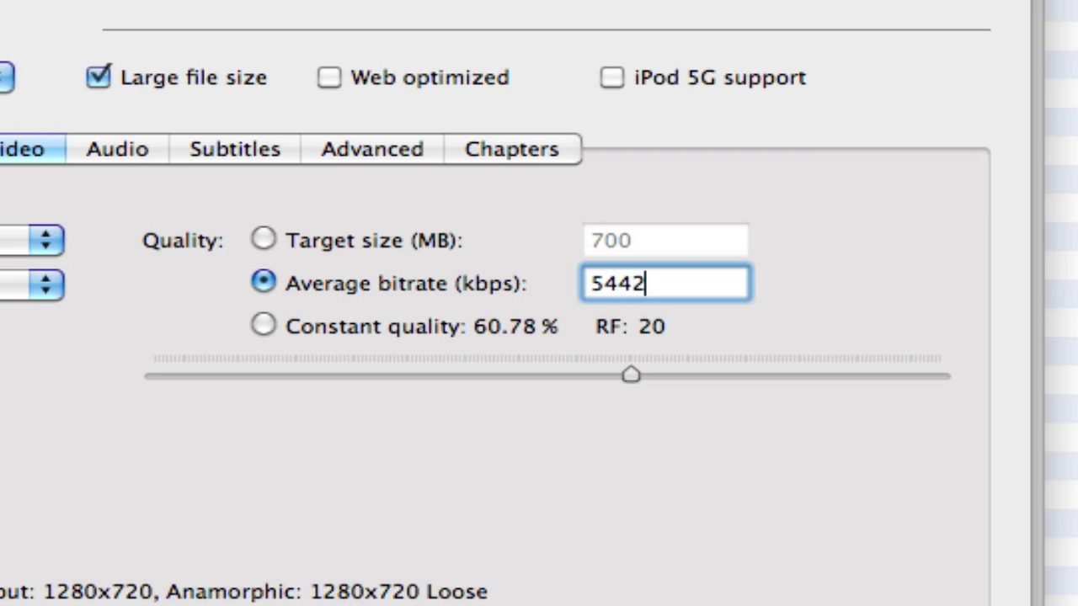
Step: Keep audio track 1 at AAC (CoreAudio), 160 kbps bitrate and 48 kHz sample rate
left_click(119, 155)
left_click(768, 303)
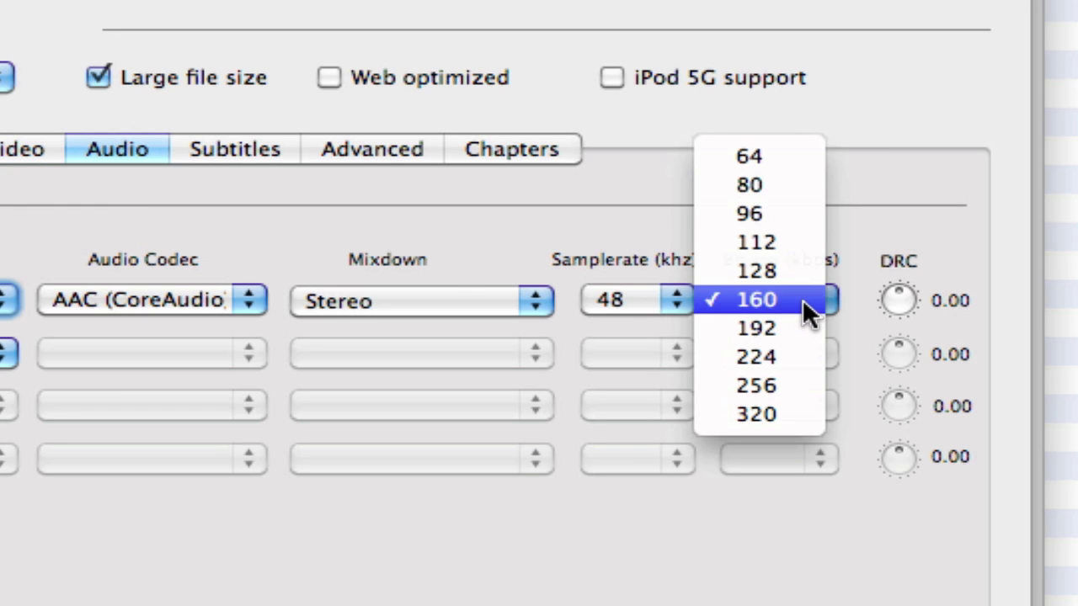
left_click(804, 313)
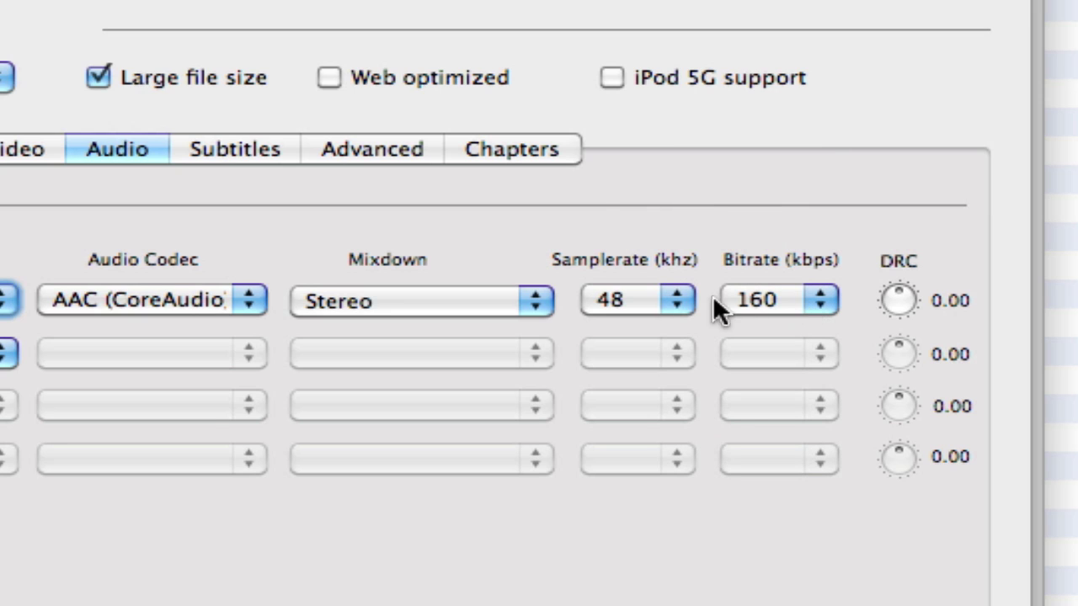
left_click(632, 303)
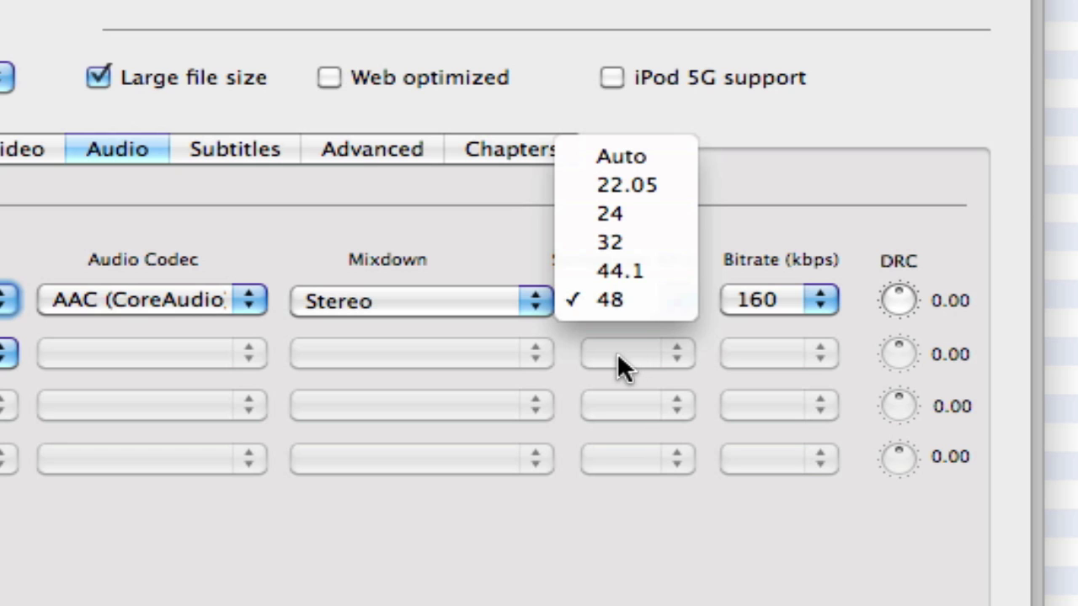
left_click(644, 331)
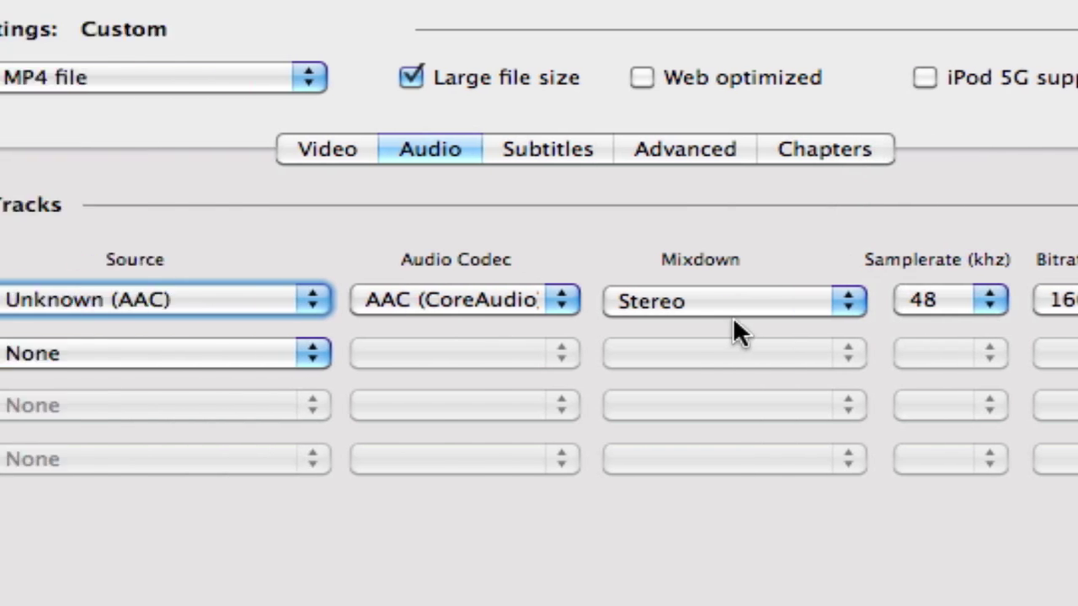
left_click(581, 300)
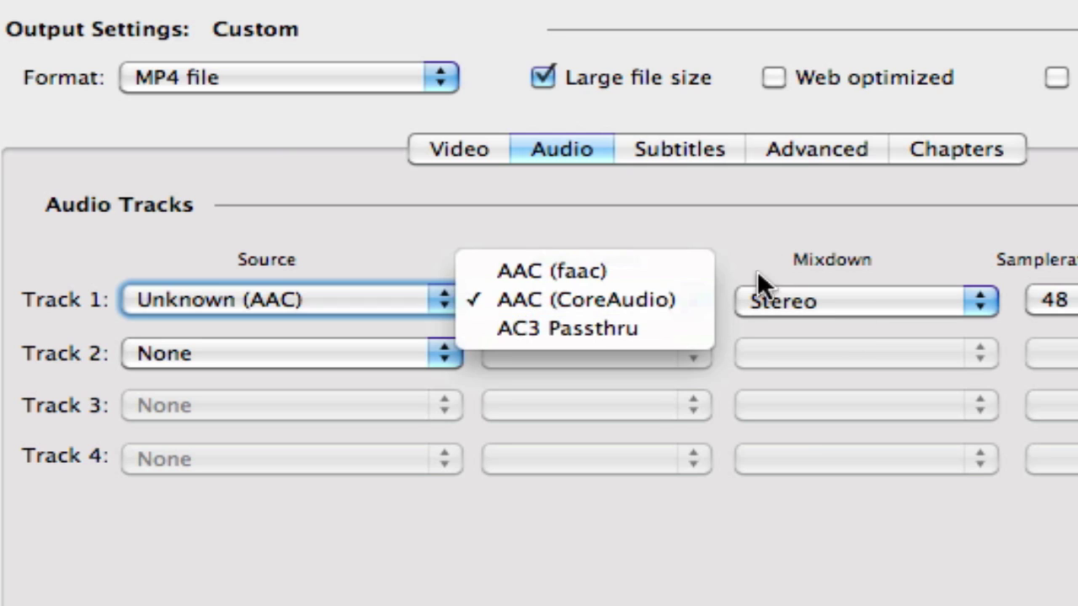
left_click(794, 218)
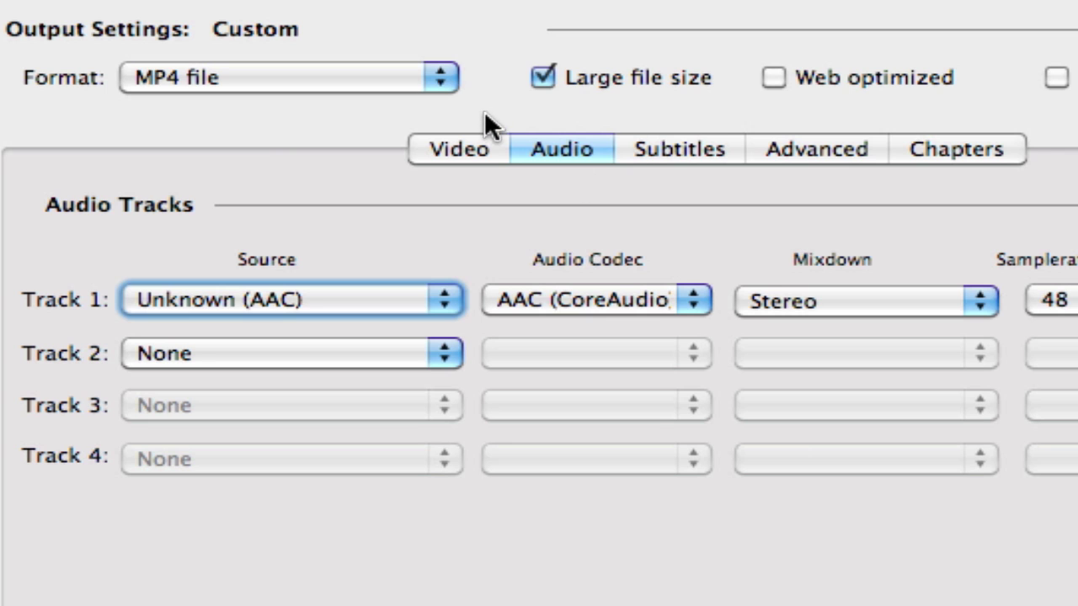
Step: Start the HandBrake encode, then launch VisualHub through Quicksilver with 'vis'
left_click(308, 268)
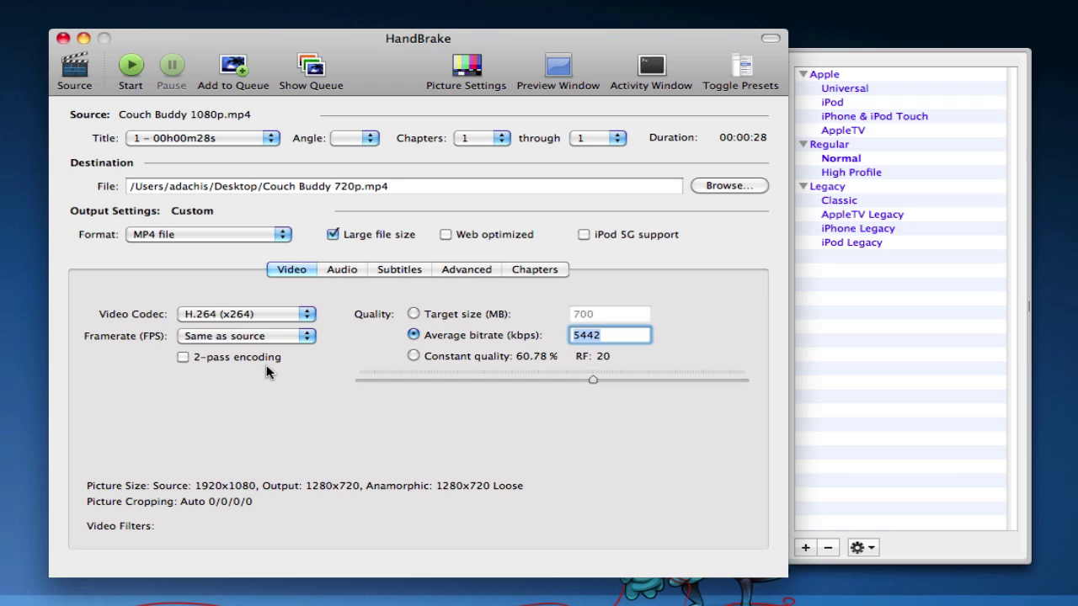
left_click(132, 67)
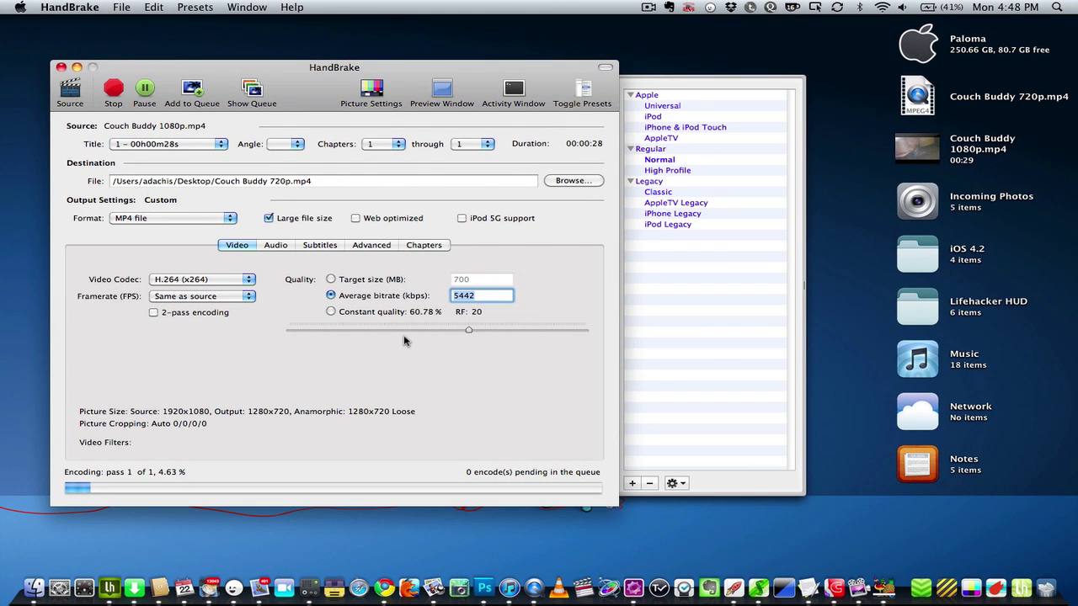
left_click(829, 352)
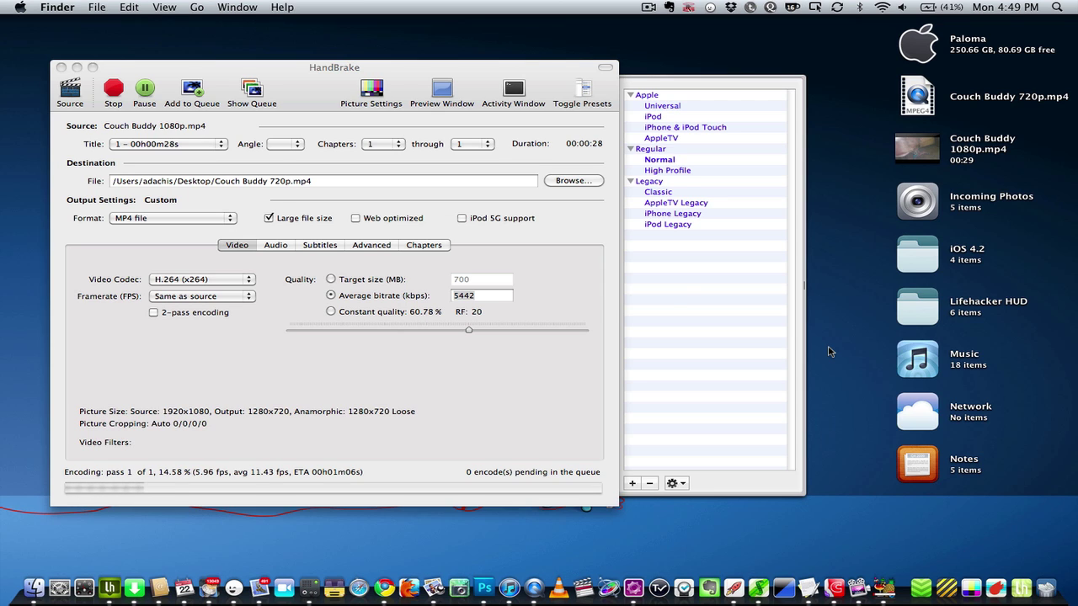
key("ctrl+space")
type("vis")
key("Return")
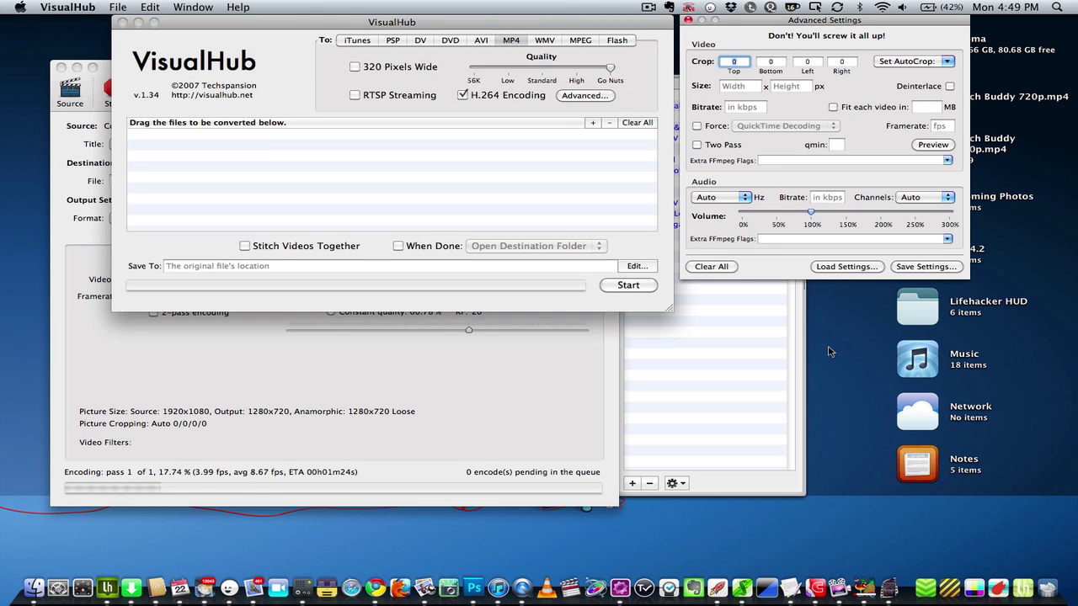
Step: Enter a 1280 x 720 output size and 5442 kbps video bitrate in VisualHub's Advanced Settings
left_click(745, 86)
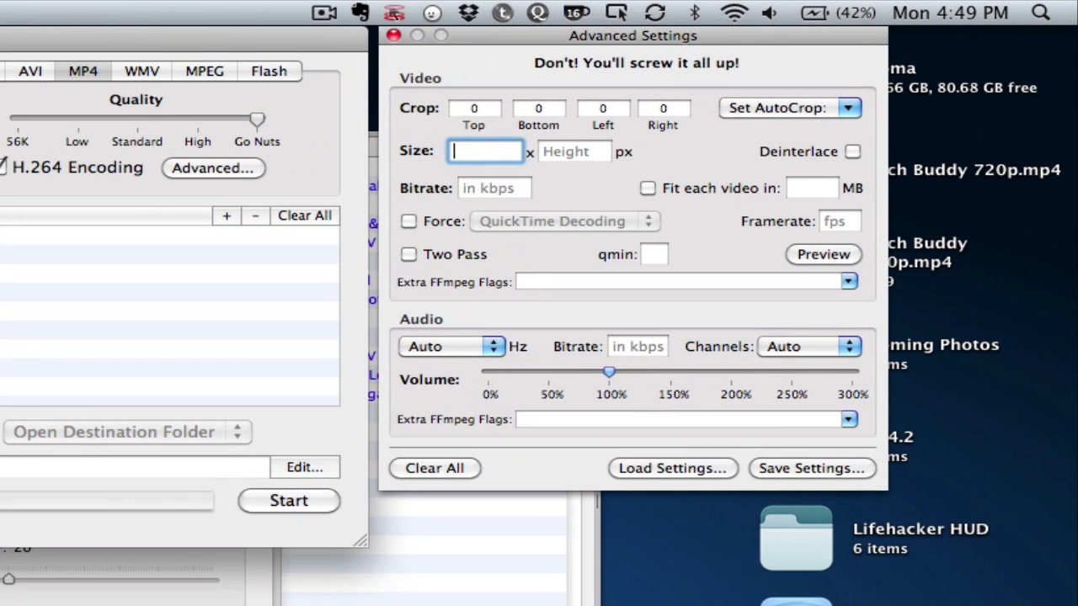
type("1280")
key("Tab")
type("72")
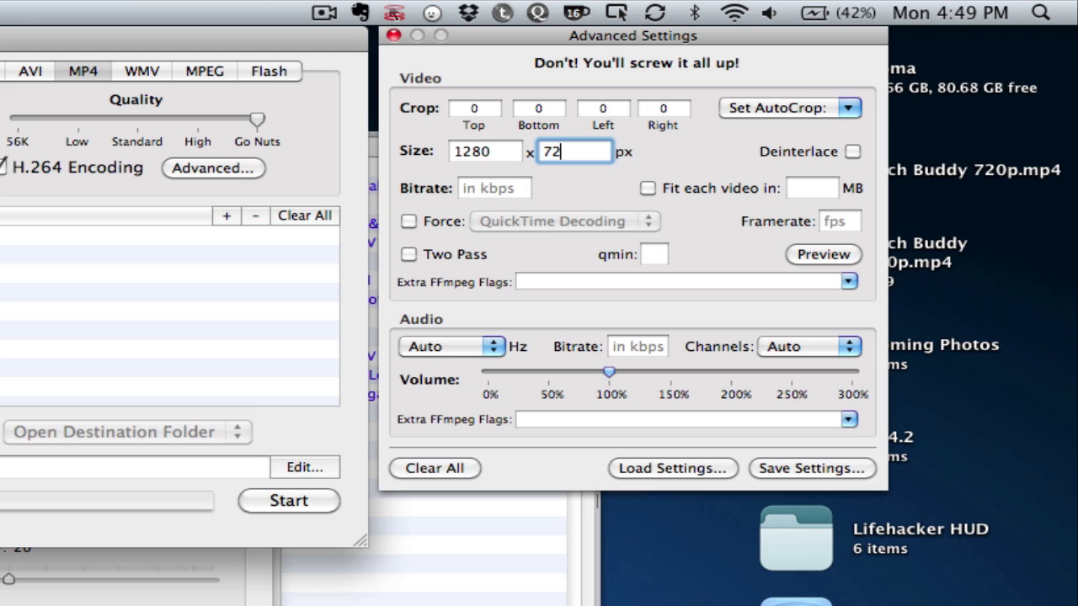
type("0")
left_click(495, 188)
type("5")
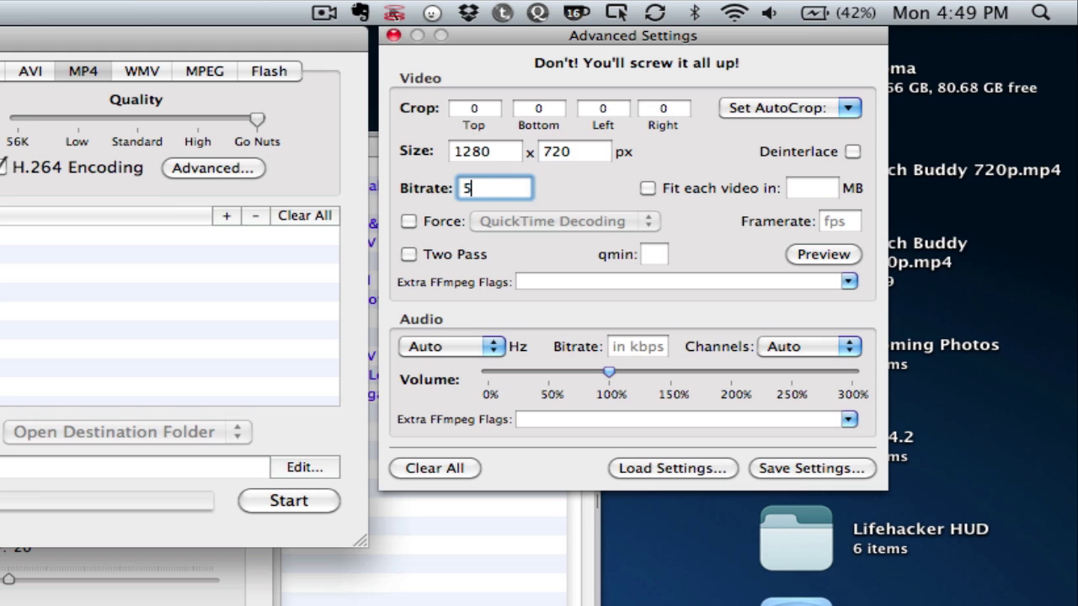
type("442")
left_click(636, 346)
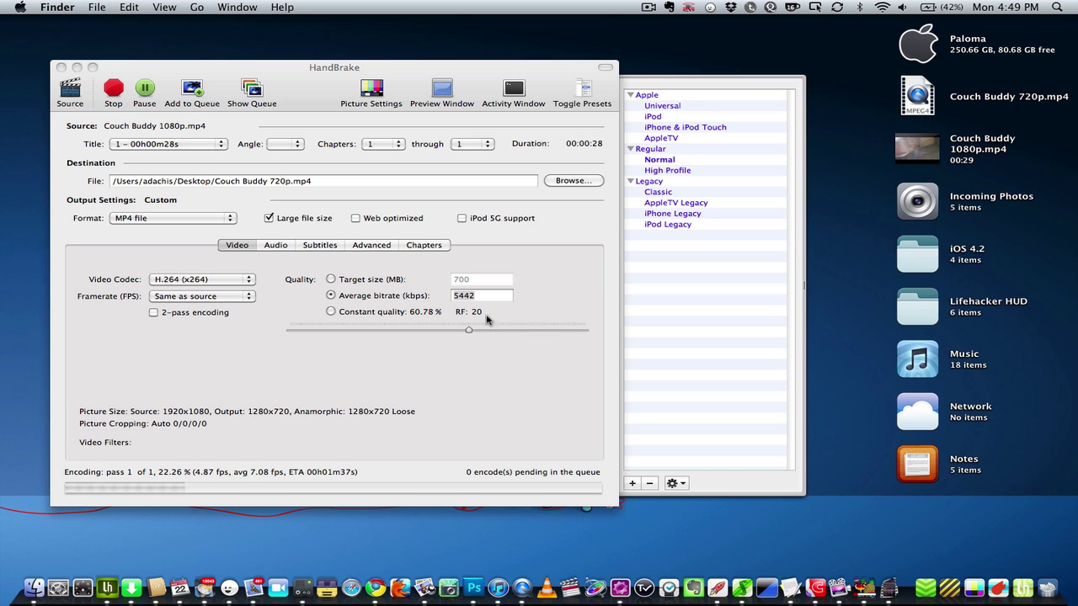
Step: Bring the HandBrake window with the running encode back to the front
left_click(408, 364)
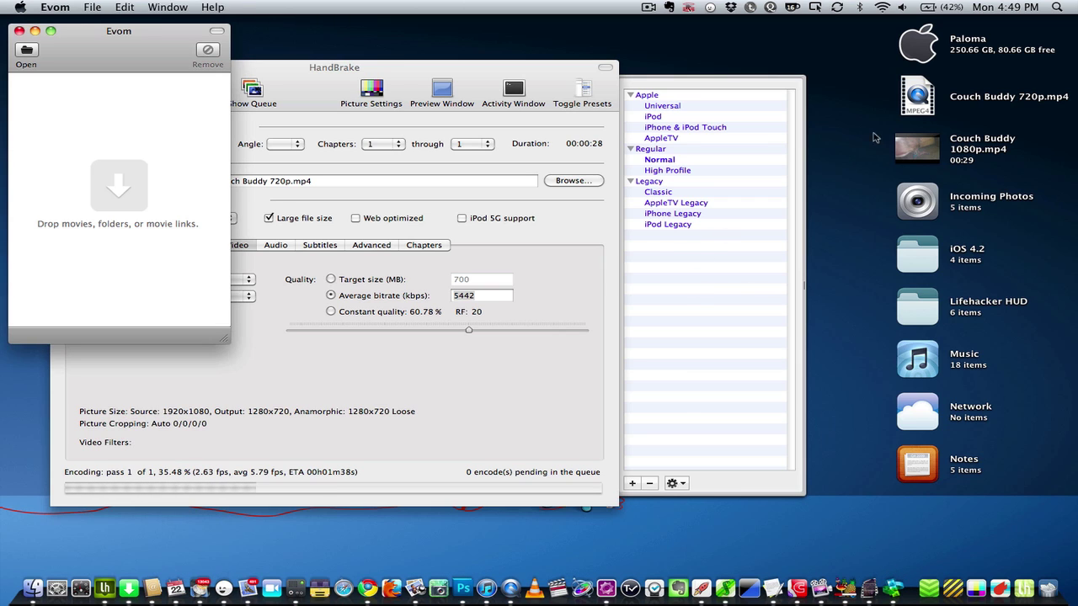
left_click_drag(916, 108, 167, 173)
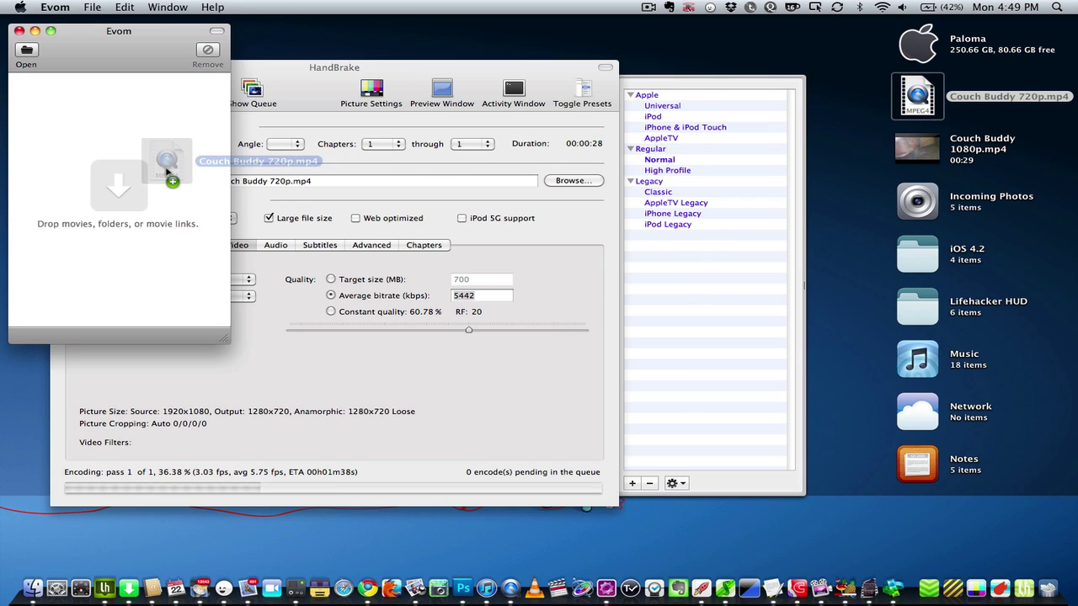
left_click(443, 161)
left_click(491, 159)
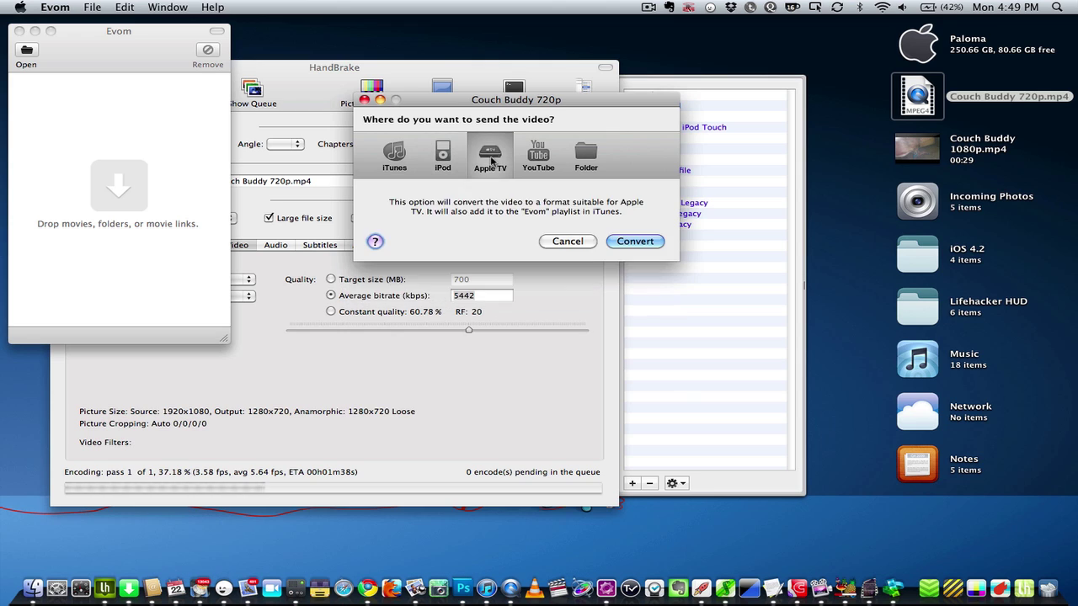
left_click(538, 158)
left_click(579, 161)
left_click(492, 160)
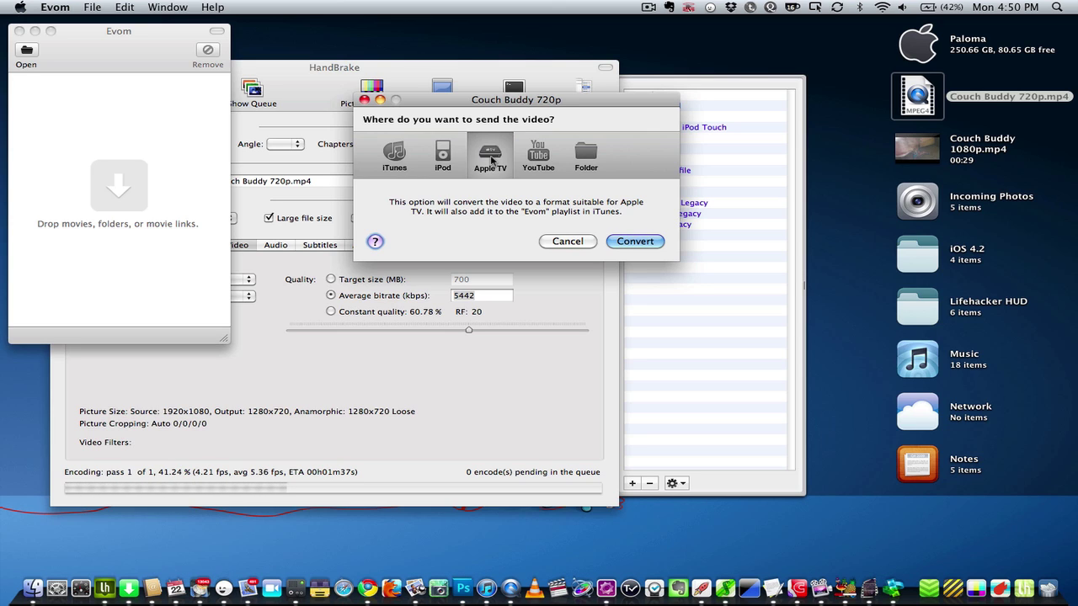
left_click(589, 145)
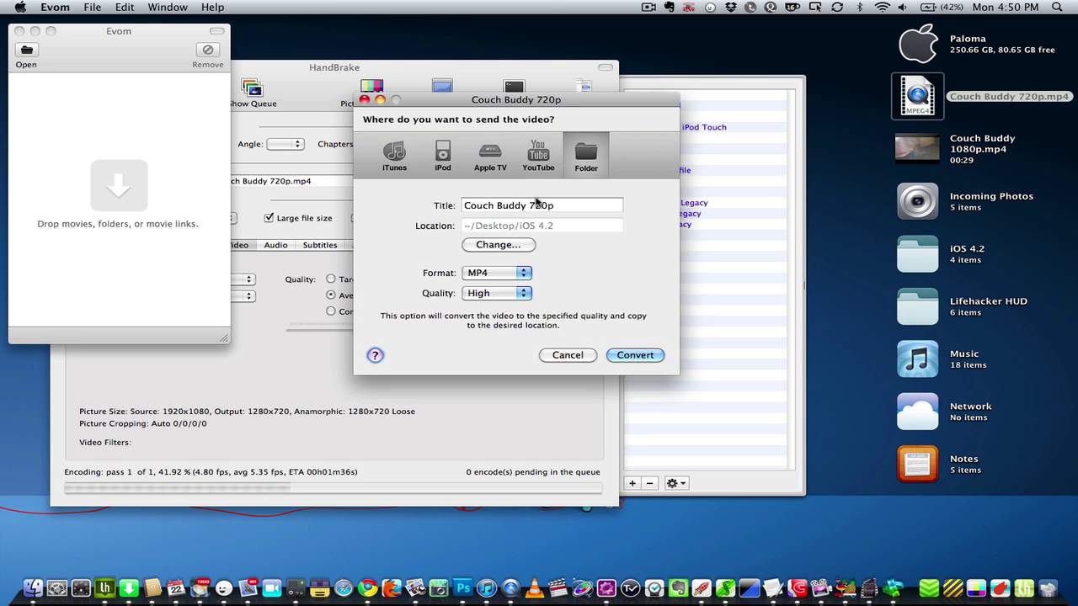
left_click(469, 275)
left_click(435, 276)
left_click(469, 293)
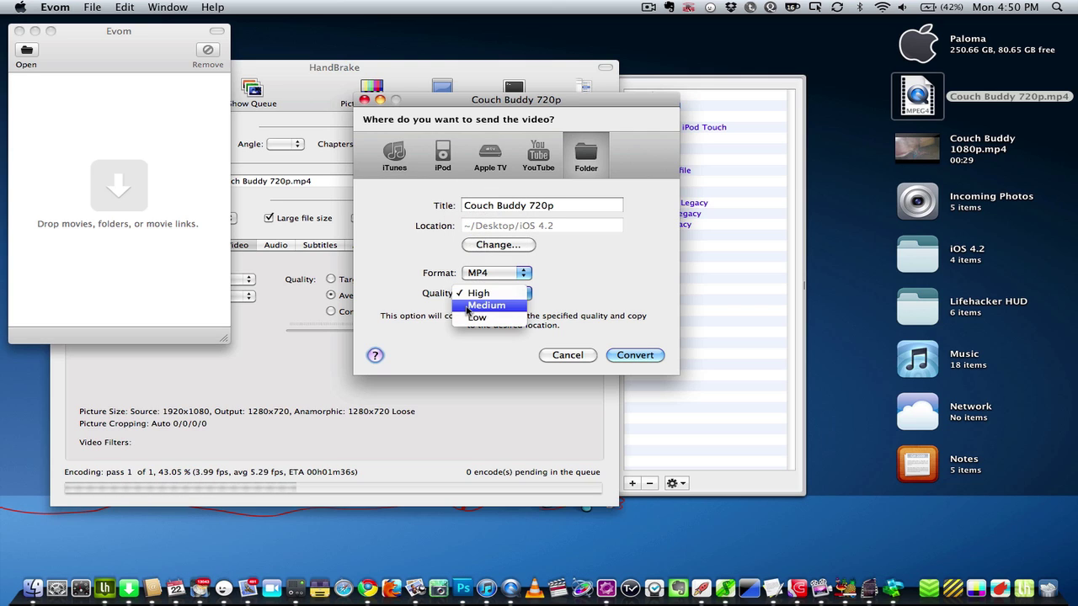
left_click(436, 292)
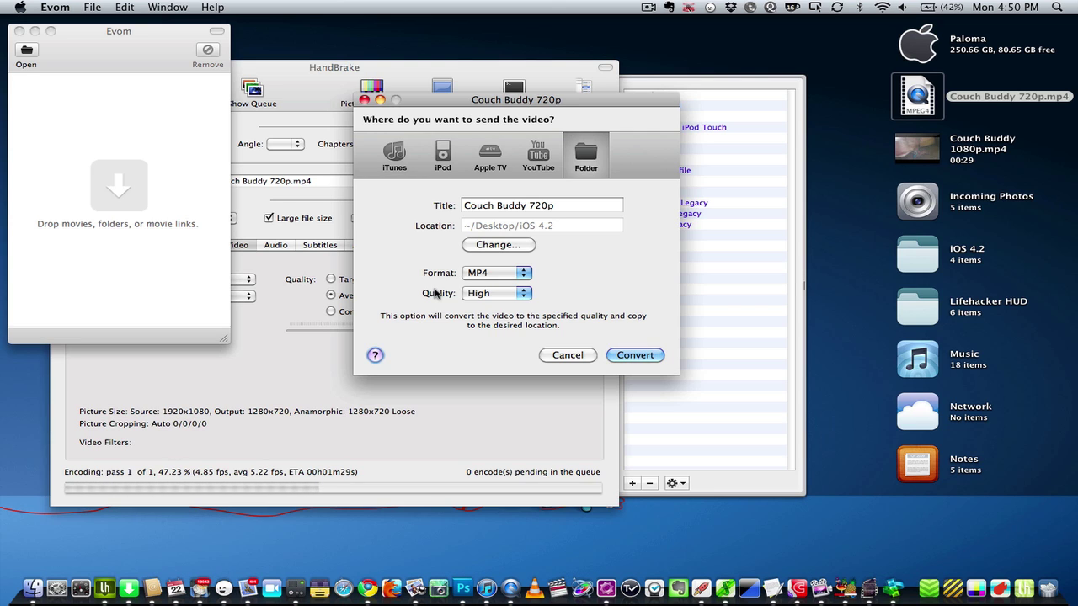
left_click(566, 354)
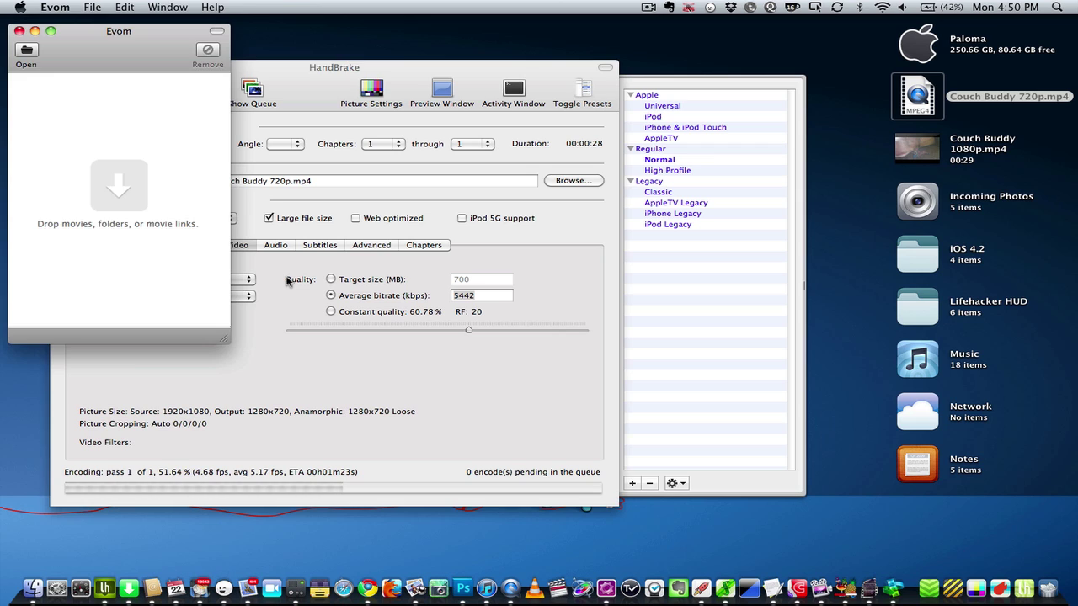
Step: Quit Evom with Cmd+Q
key("super+q")
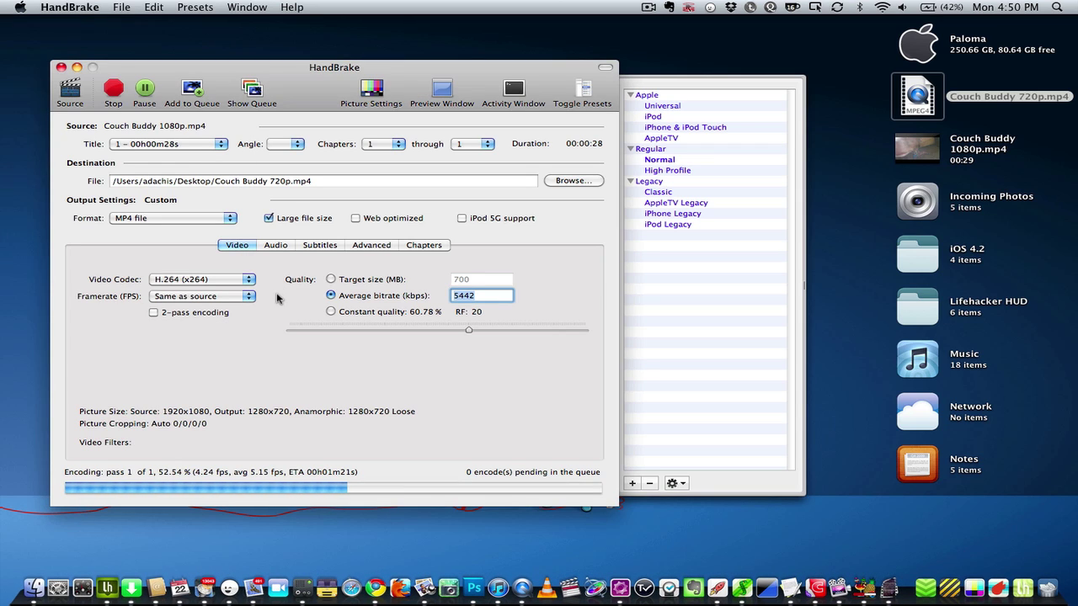